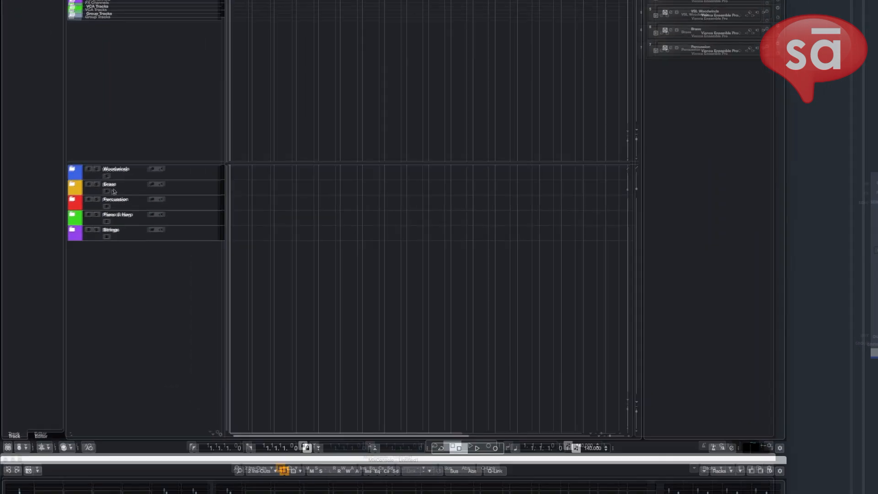
# Select the Percussion, Piano & Harp and Strings folder tracks one after another
pyautogui.click(174, 206)
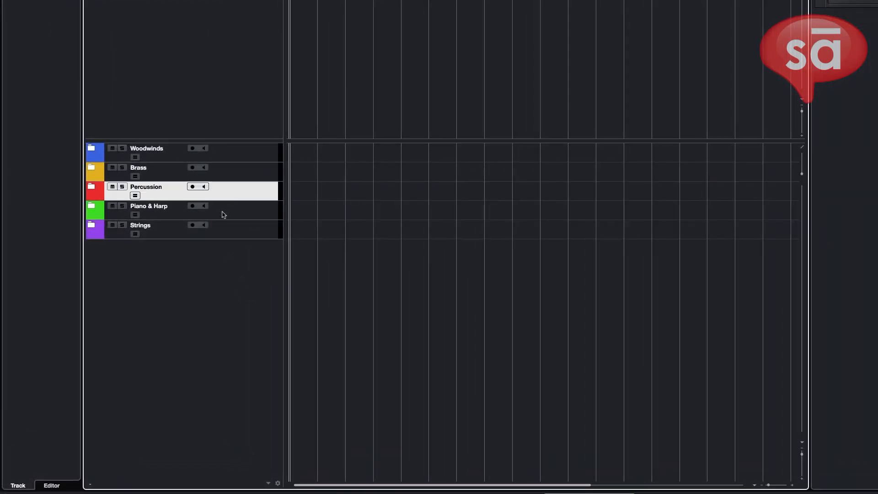
pyautogui.click(224, 215)
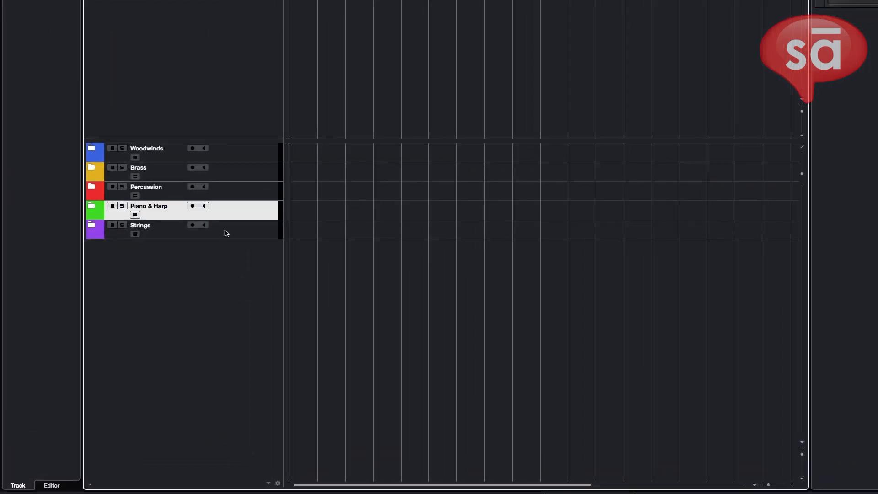
pyautogui.click(226, 233)
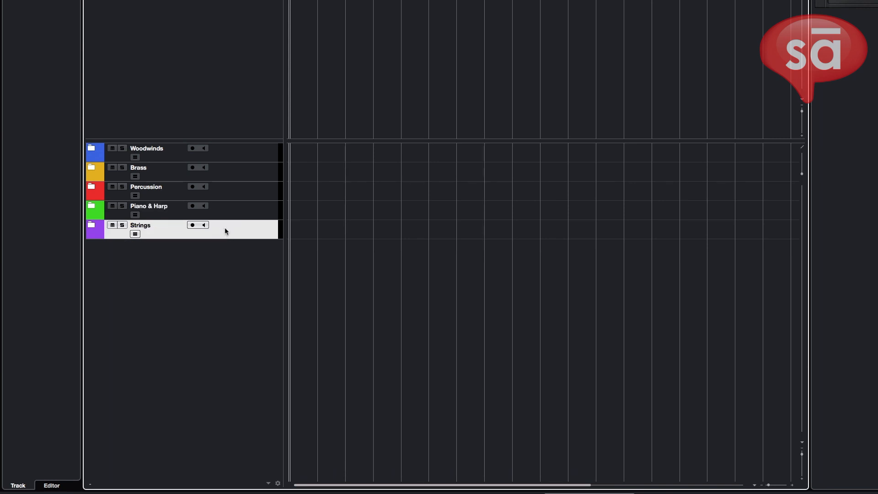
# Expand the Strings, Piano & Harp, Brass, Woodwinds and Flutes folder tracks to examine their contents
pyautogui.click(91, 226)
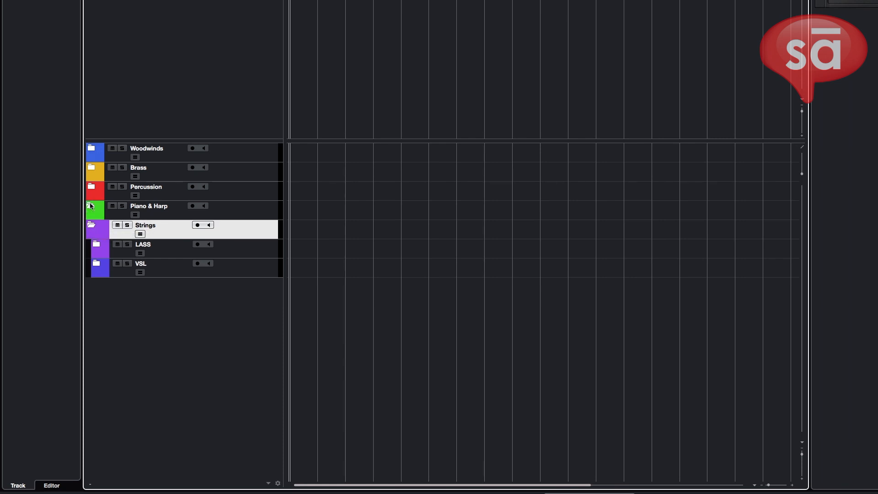
pyautogui.click(91, 207)
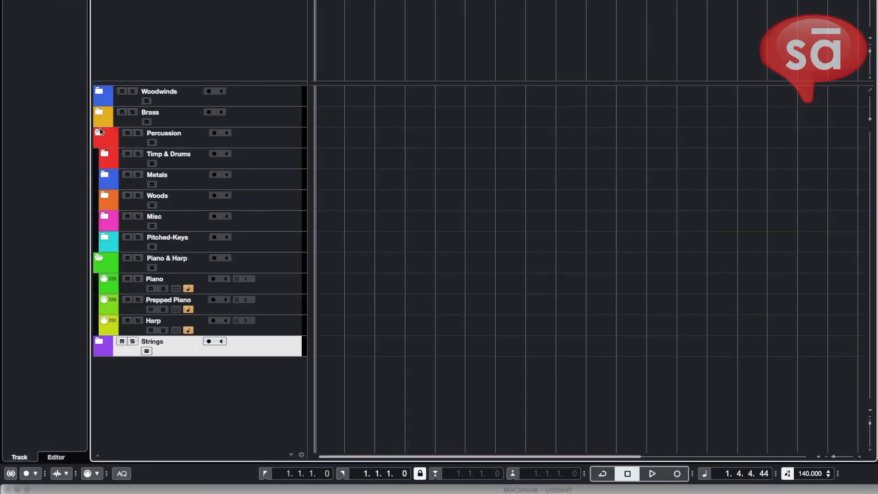
pyautogui.click(100, 112)
pyautogui.click(101, 90)
pyautogui.click(105, 111)
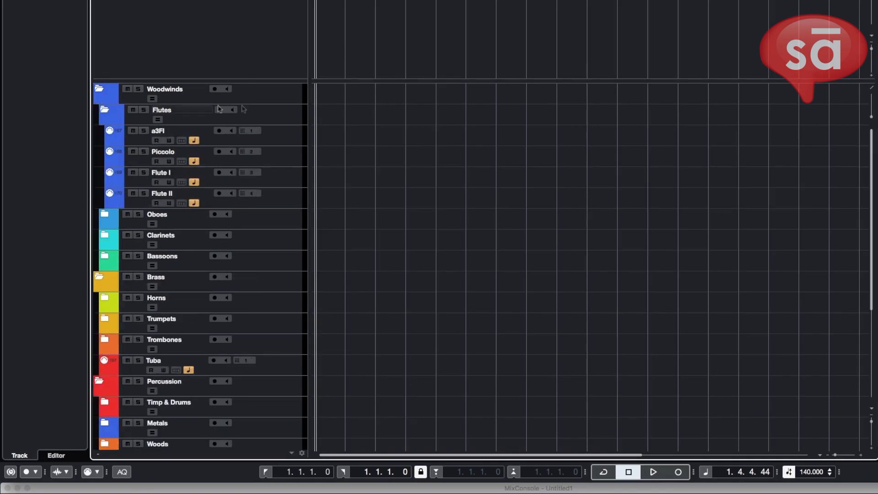
# Select the a3Fl, Piccolo, Flute I and Flute II tracks in turn inside the Flutes folder
pyautogui.click(280, 134)
pyautogui.click(291, 154)
pyautogui.click(290, 177)
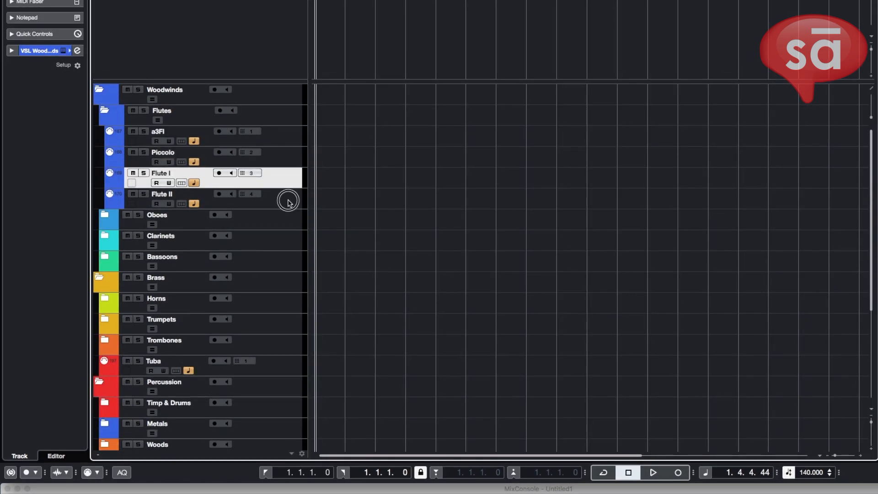
pyautogui.click(288, 201)
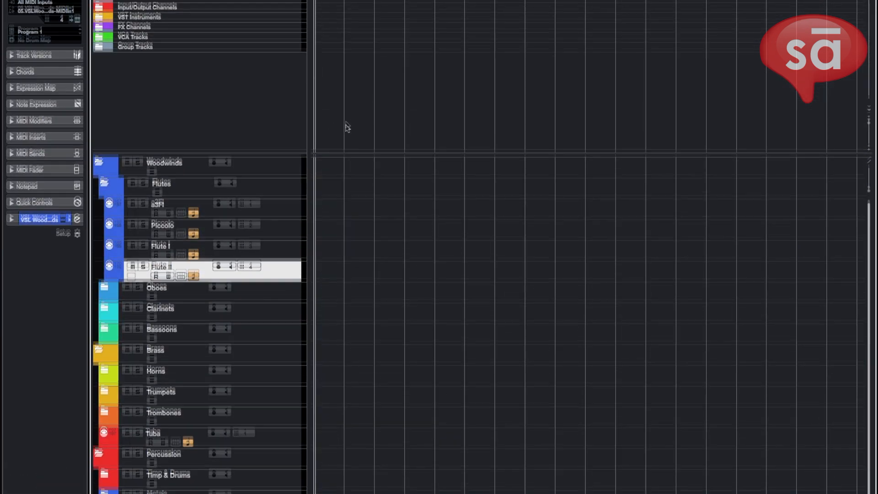
# Expand the VST Instruments folder to reveal the woodwind outputs, and collapse the Woodwinds folder track
pyautogui.click(100, 9)
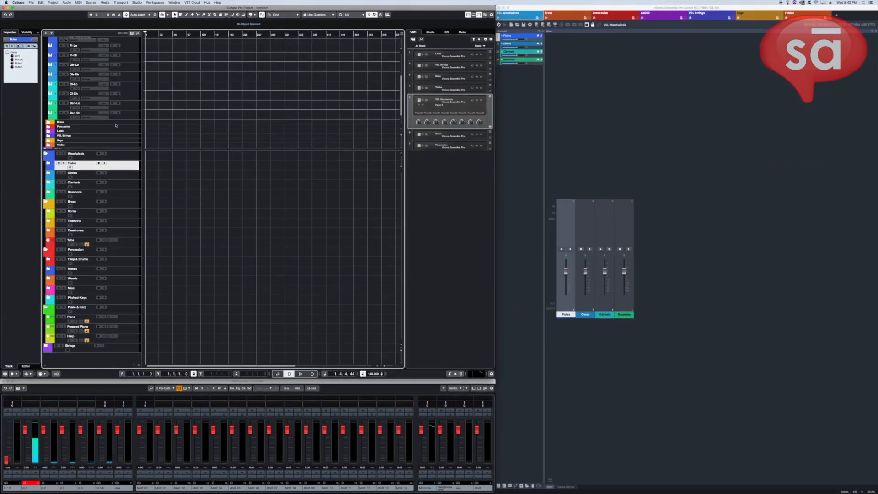
pyautogui.click(46, 154)
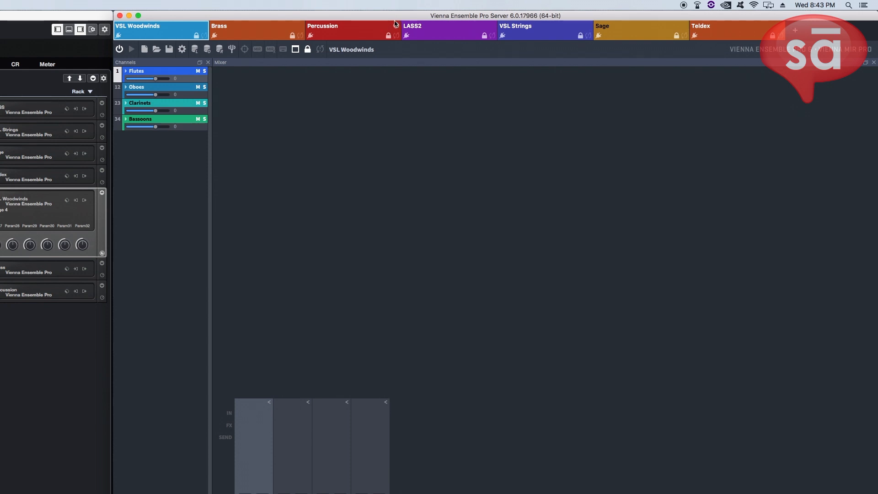
# In Vienna Ensemble Pro, show the Percussion instance and examine the channels inside its Piano & Harp folder
pyautogui.click(353, 26)
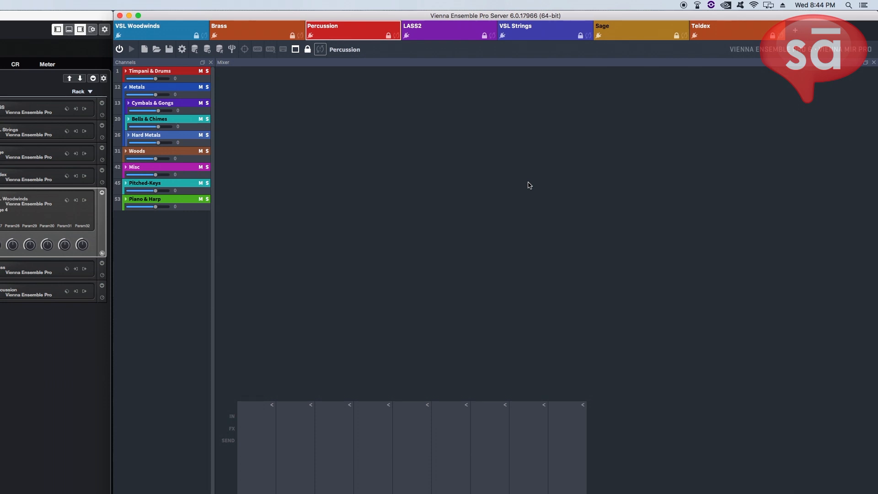
pyautogui.click(126, 199)
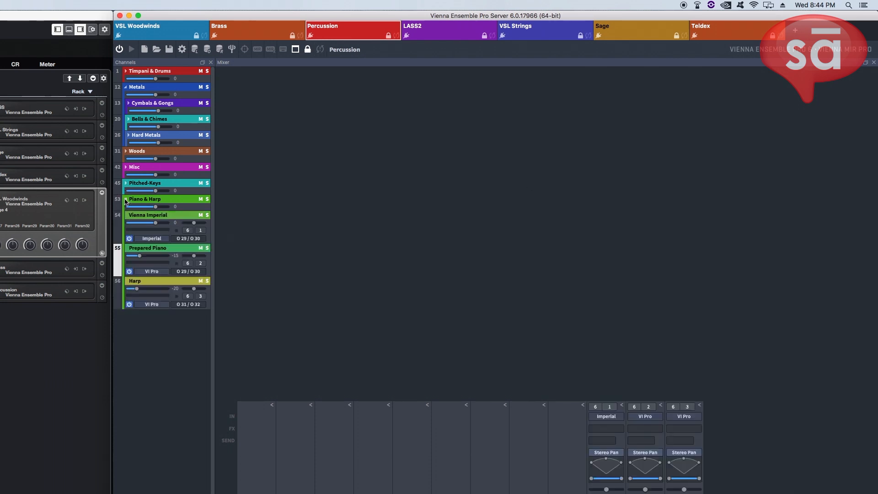
pyautogui.click(126, 199)
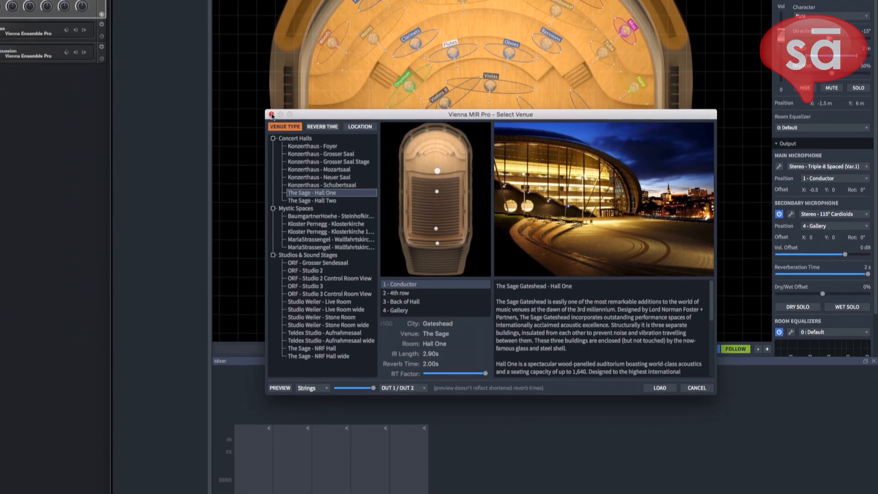
# Close the venue selection, compare the Teldex and Sage stage layouts, and return to the VSL Woodwinds instance
pyautogui.click(271, 128)
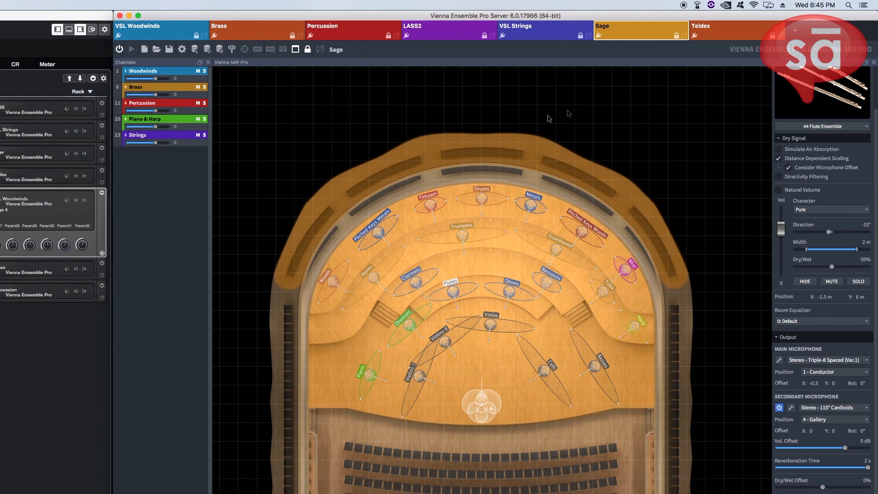
pyautogui.click(731, 32)
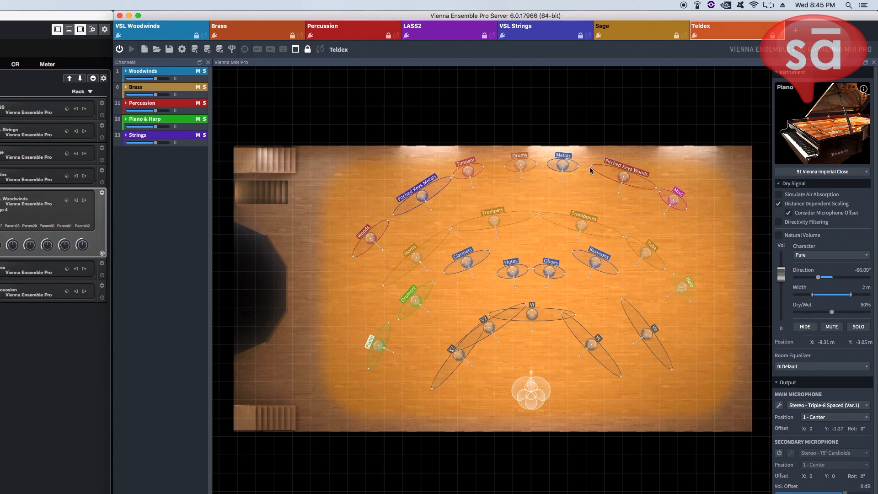
pyautogui.click(641, 35)
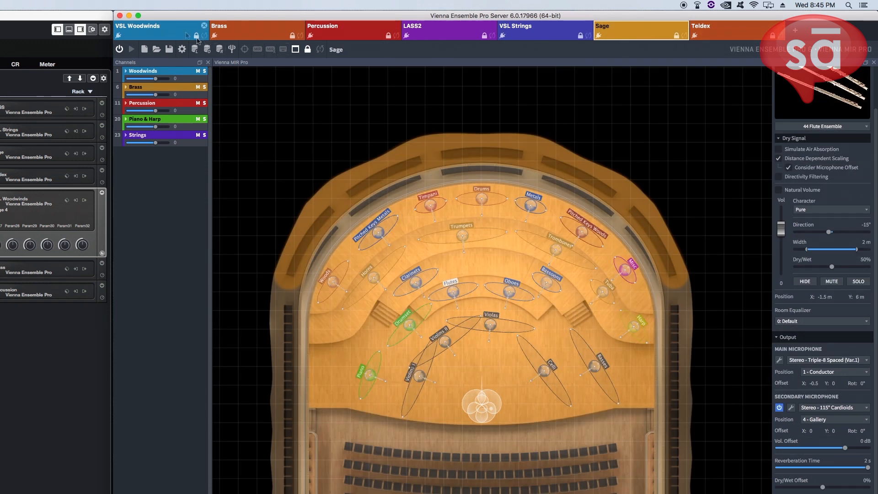
pyautogui.click(178, 32)
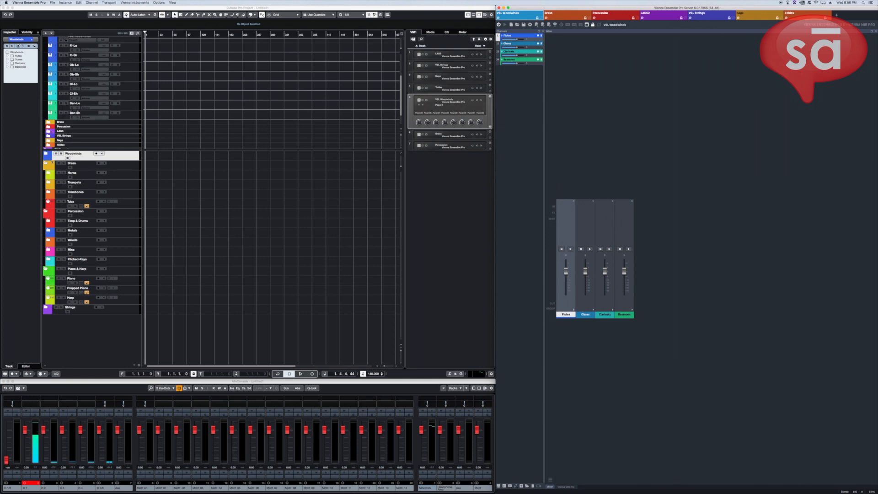
# In Cubase, select the Brass folder track and expand the Brass folder among the VST instruments
pyautogui.click(89, 164)
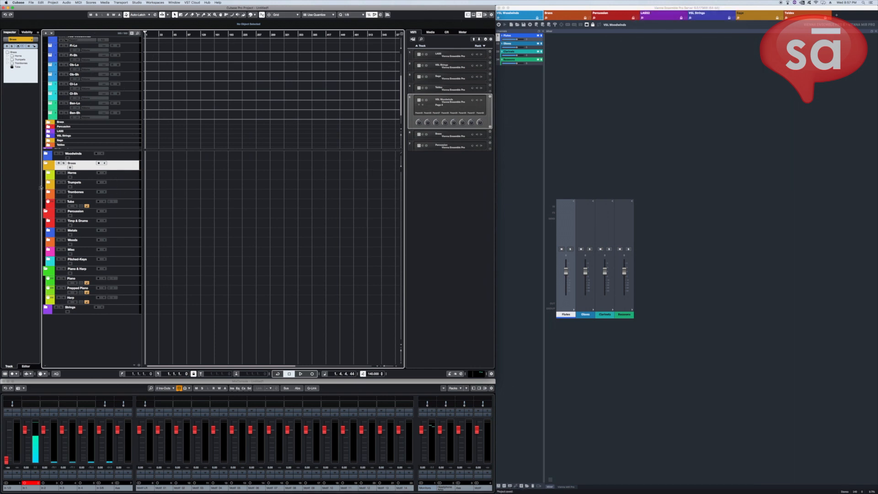
pyautogui.click(48, 123)
pyautogui.scroll(-8, 81, 124)
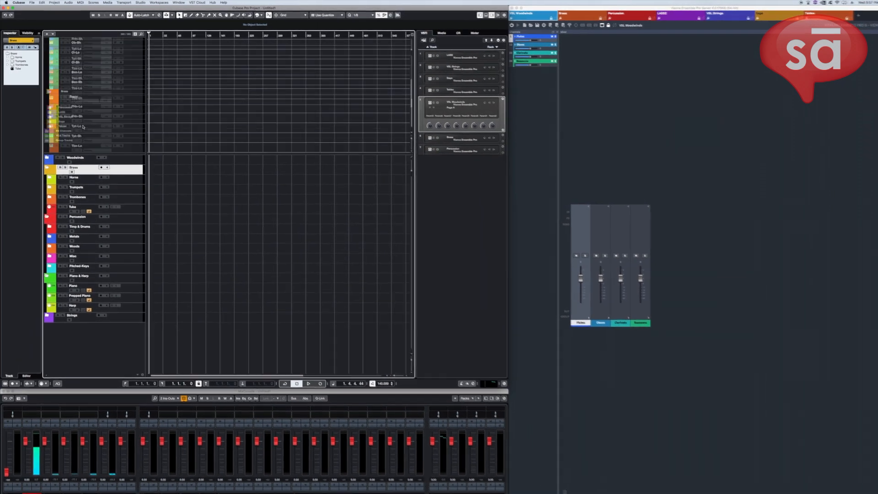
pyautogui.scroll(2, 85, 131)
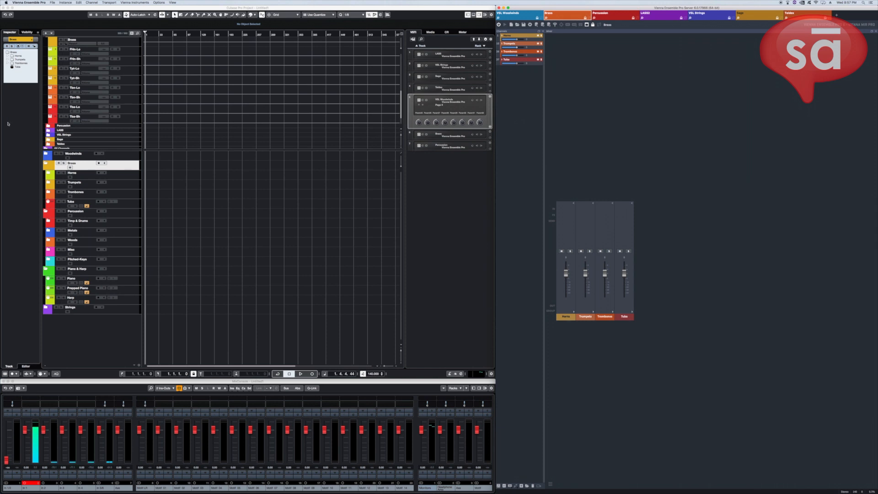
# Collapse the open instrument folder tracks and enlarge the upper track list by lowering its divider
pyautogui.click(207, 164)
pyautogui.hotkey('ctrl', 'f')
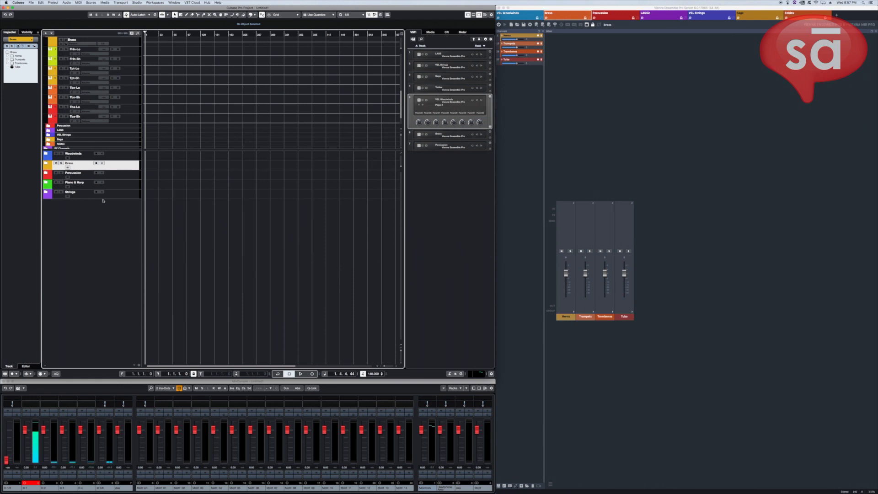
pyautogui.moveTo(103, 150); pyautogui.dragTo(102, 192)
# Expand the Woodwinds and Flutes folder tracks and select the a3Fl, Piccolo and Flute I tracks in turn
pyautogui.click(46, 196)
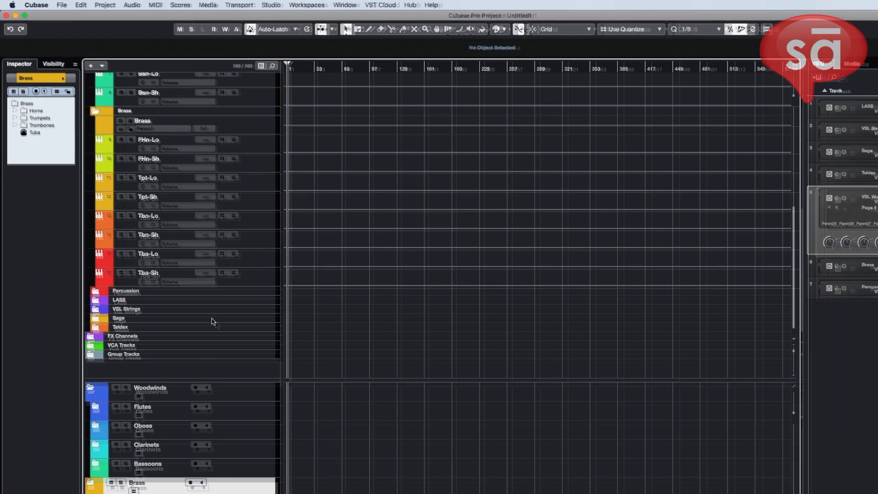
pyautogui.click(97, 410)
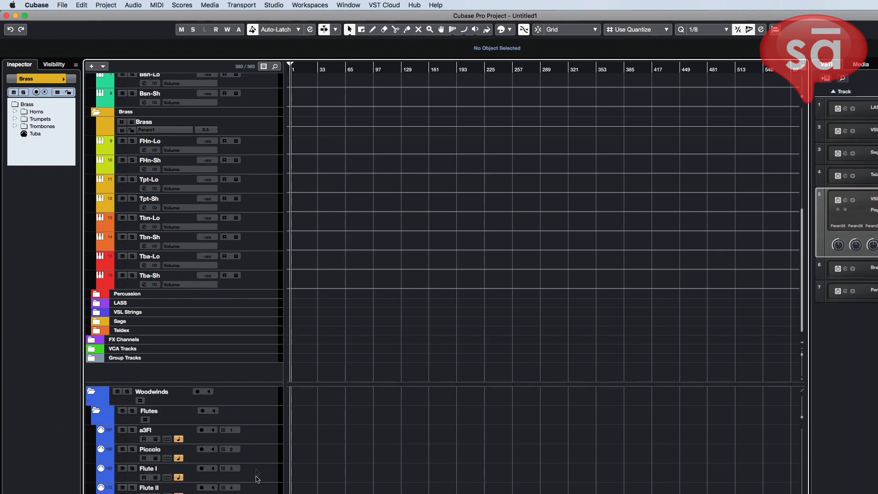
pyautogui.click(247, 433)
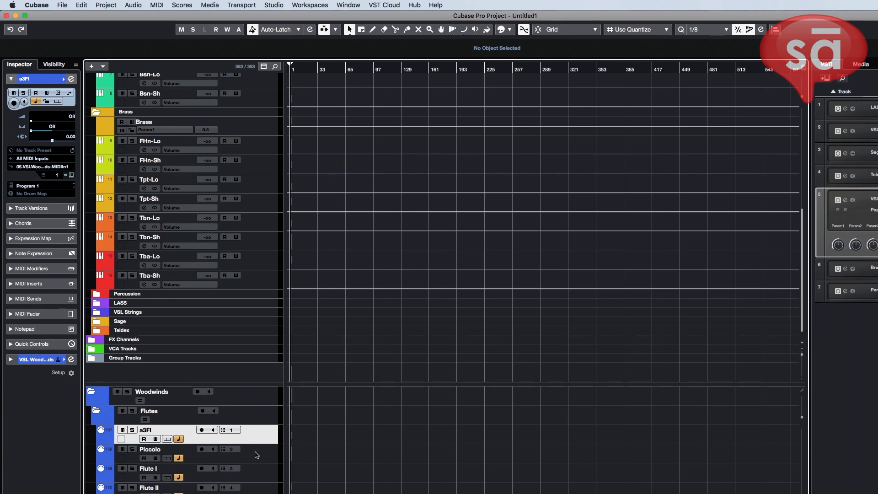
pyautogui.click(255, 454)
pyautogui.click(257, 474)
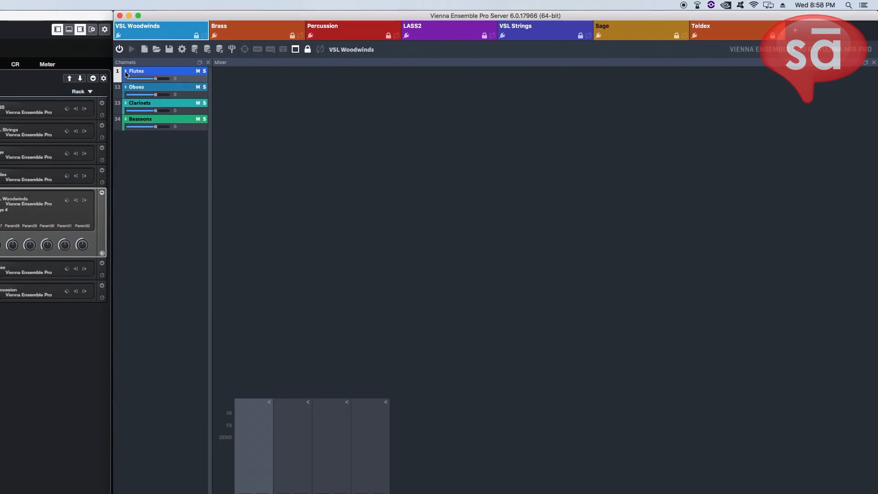
# In Vienna Ensemble Pro's VSL Woodwinds instance, examine the Flutes and Oboes channels, leaving only the Flutes folder expanded
pyautogui.click(126, 71)
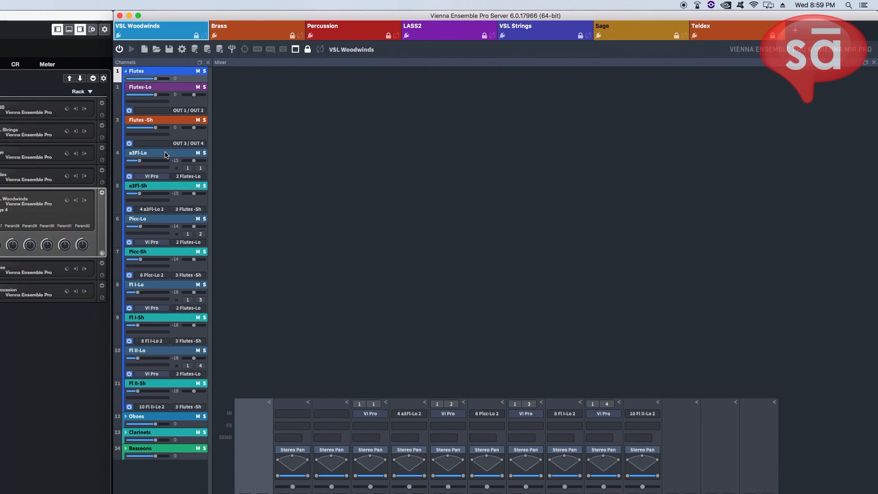
pyautogui.click(126, 416)
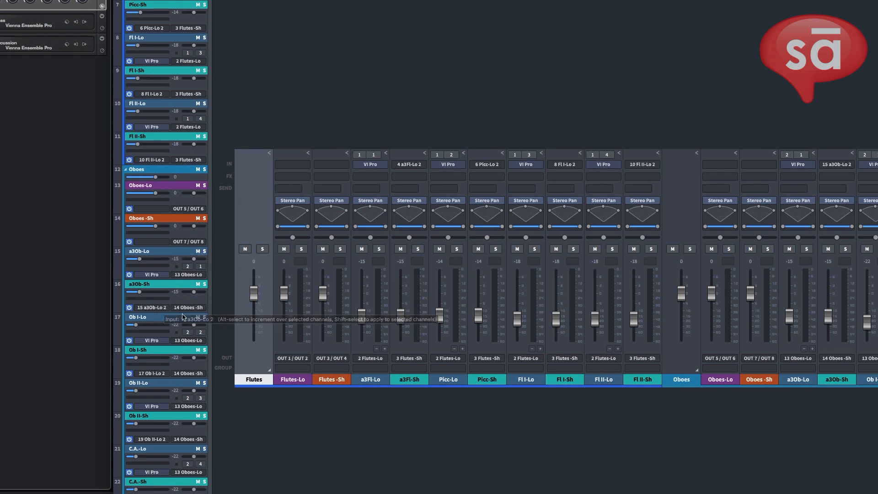
pyautogui.click(125, 170)
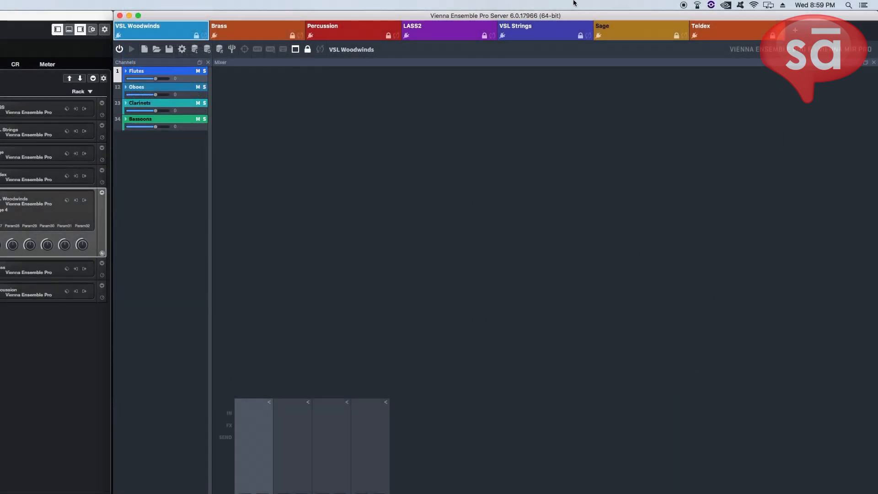
pyautogui.click(125, 71)
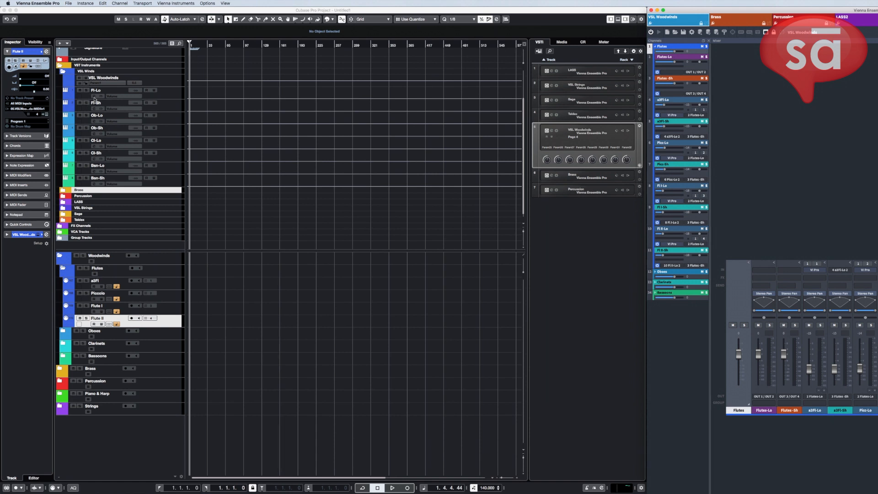
# In Cubase, compare the channel settings of the Fl-Lo and Fl-Sh outputs, and close the settings window
pyautogui.click(94, 97)
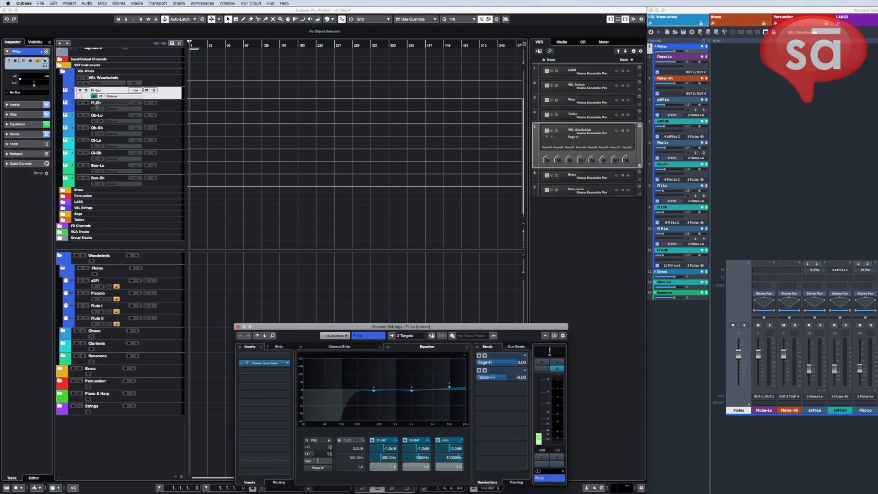
pyautogui.click(94, 109)
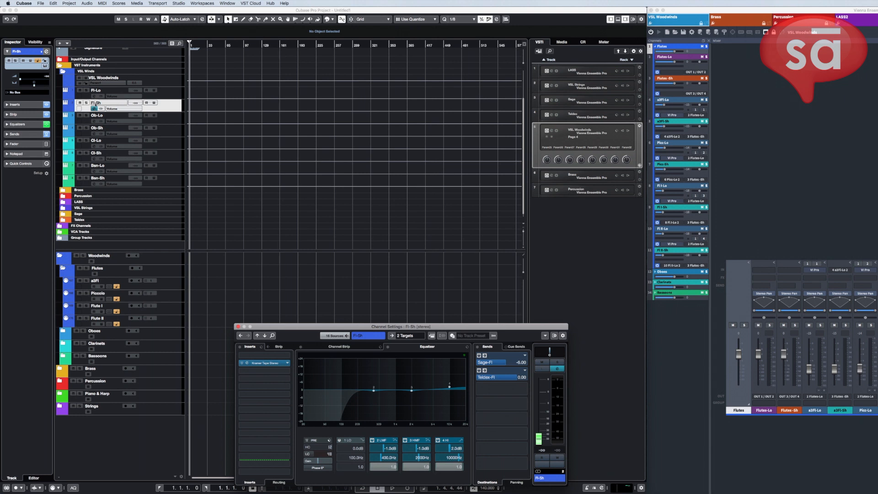
pyautogui.click(238, 327)
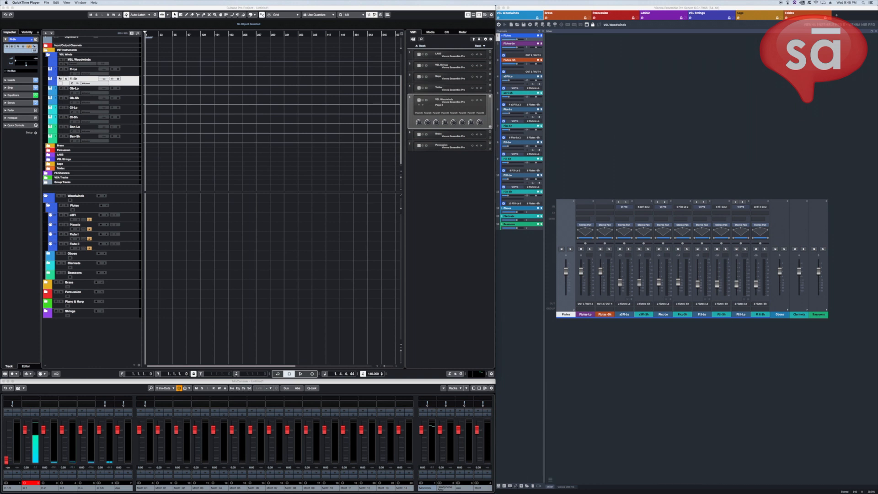
# Select the Fl-Lo output channel, and examine the Woodwinds folder's channels in Vienna Ensemble Pro's Sage instance
pyautogui.click(72, 73)
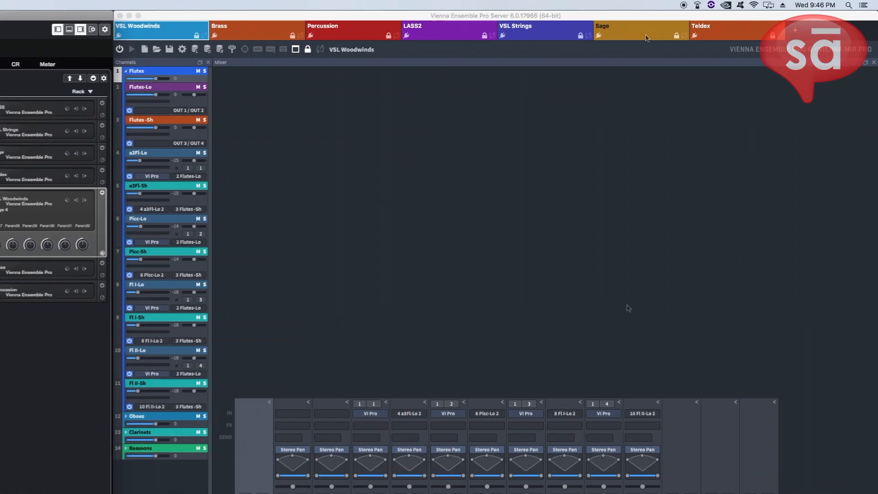
pyautogui.click(647, 38)
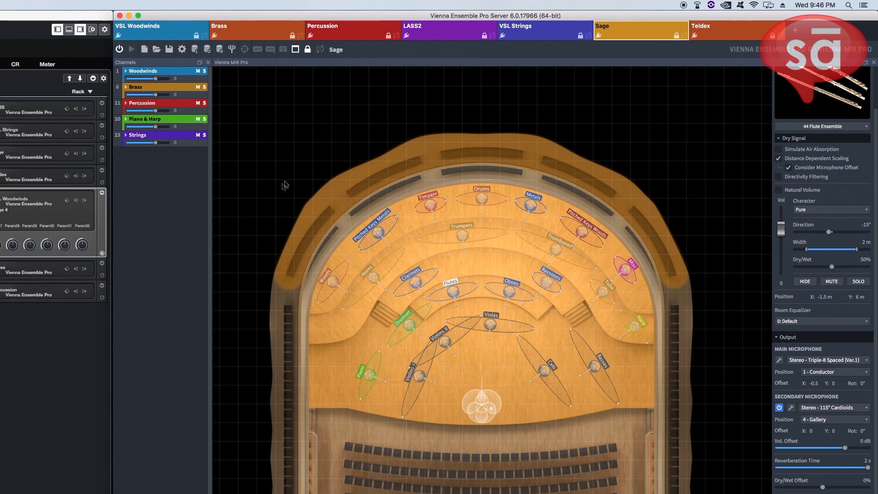
pyautogui.click(125, 71)
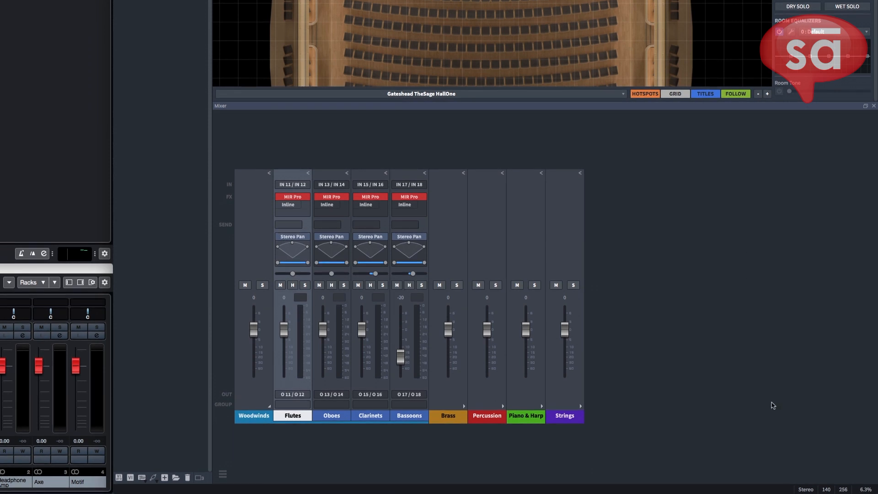
# Expand the Brass folder in the Sage instance and select the Trumpets in the MIR Pro venue to examine their placement
pyautogui.click(464, 405)
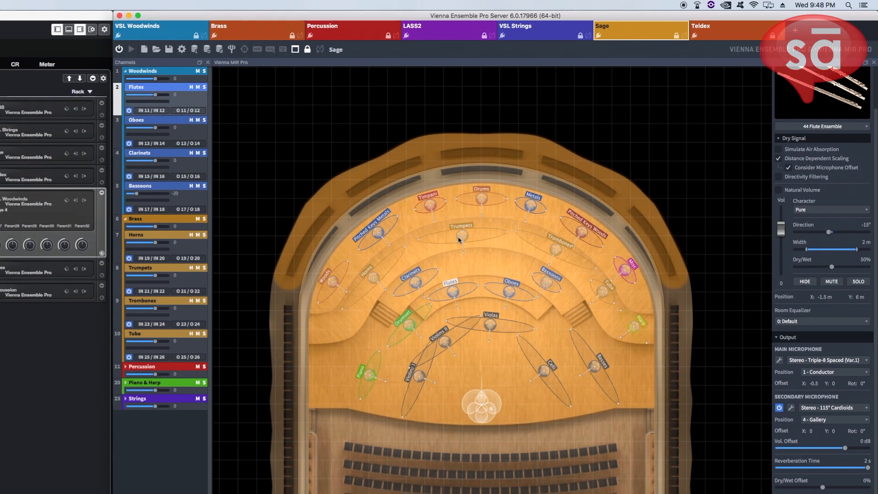
pyautogui.scroll(5, 459, 239)
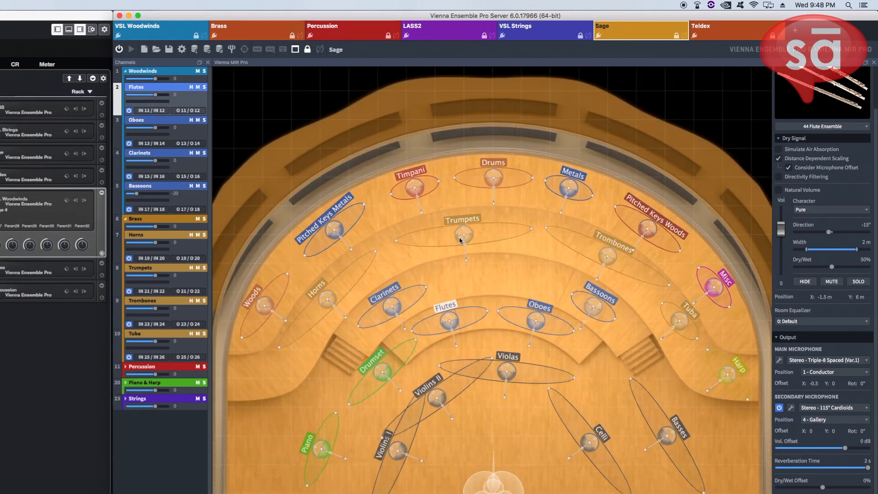
pyautogui.click(430, 230)
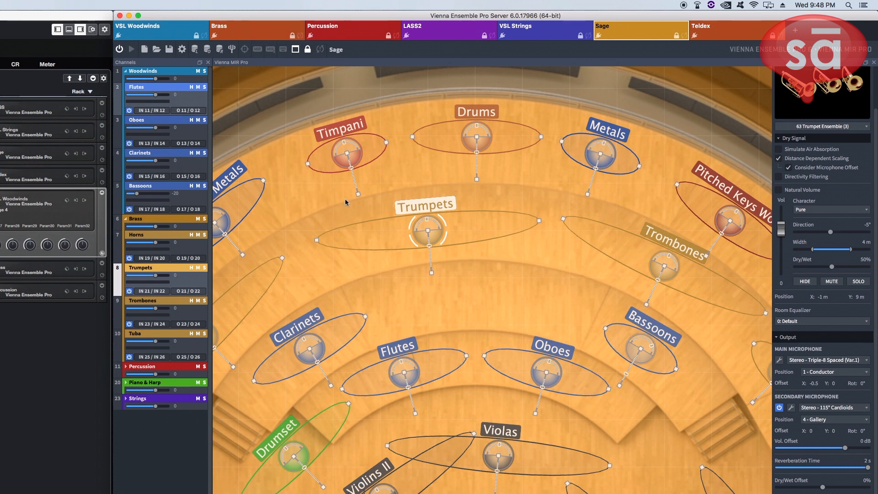
# Examine the Trumpets folder in the Brass instance, and return to the Sage instance to collapse its Brass folder
pyautogui.click(248, 28)
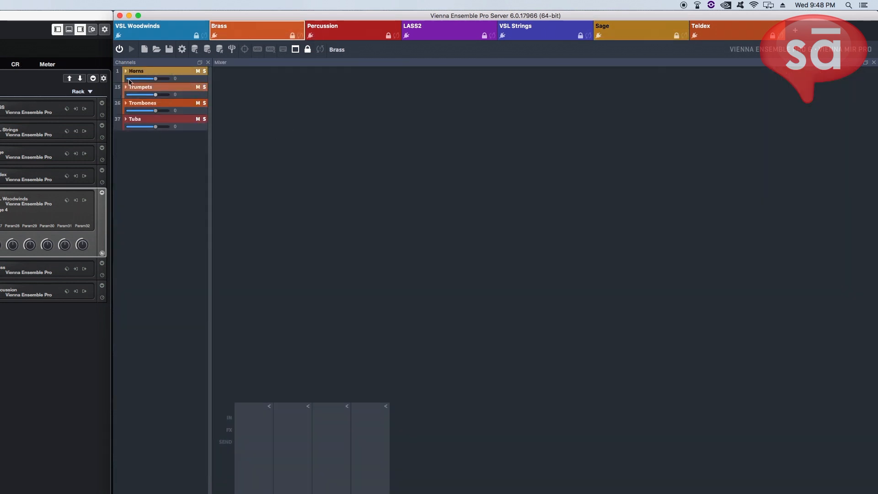
pyautogui.click(126, 87)
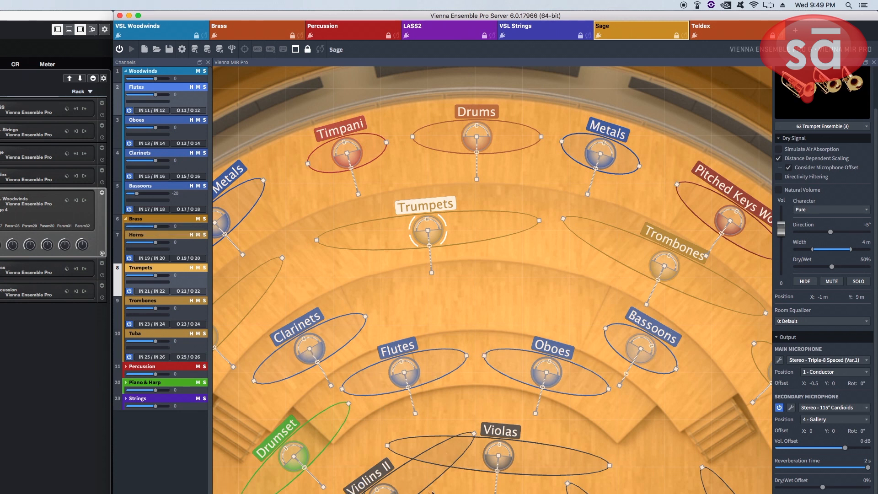
pyautogui.click(126, 218)
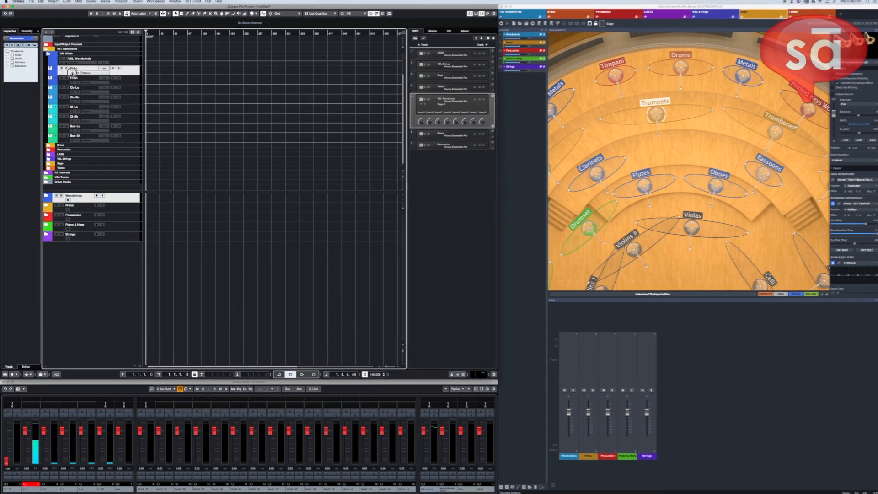
# In Cubase, examine the channel settings of the Fl-Lo and Bsn-Lo outputs, closing each settings window
pyautogui.click(73, 74)
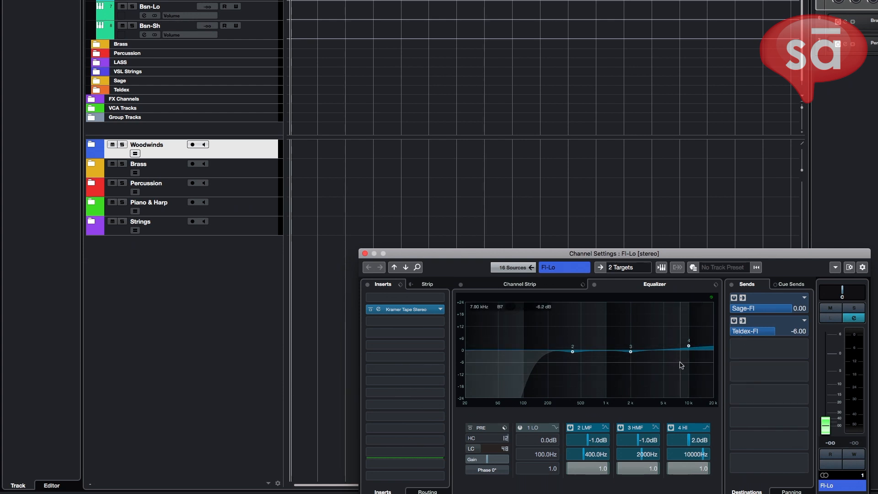
pyautogui.click(364, 255)
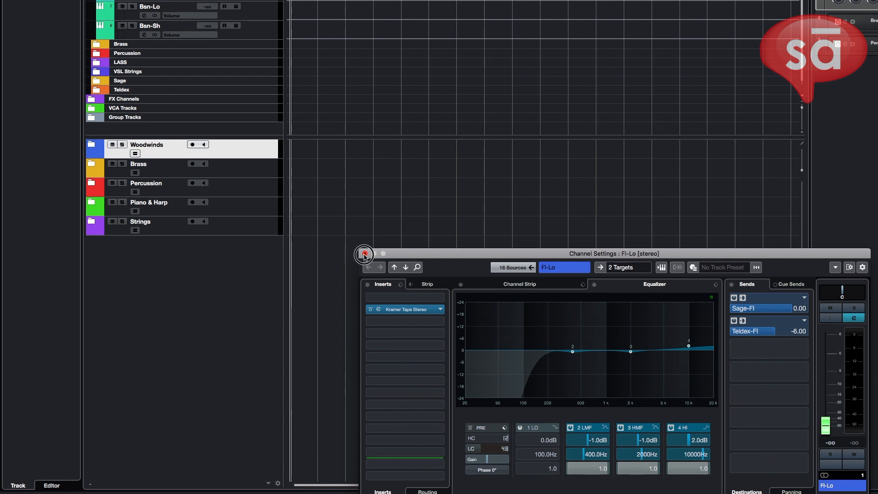
pyautogui.click(122, 7)
pyautogui.click(123, 7)
pyautogui.click(145, 16)
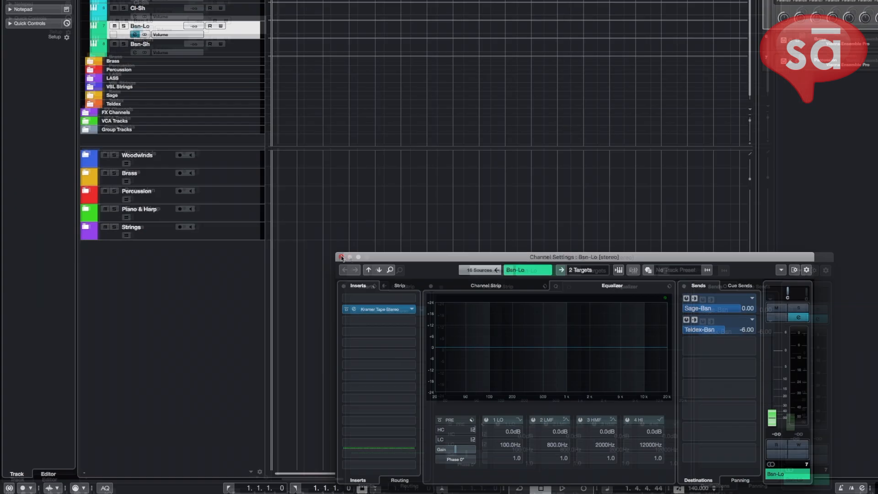
pyautogui.click(342, 257)
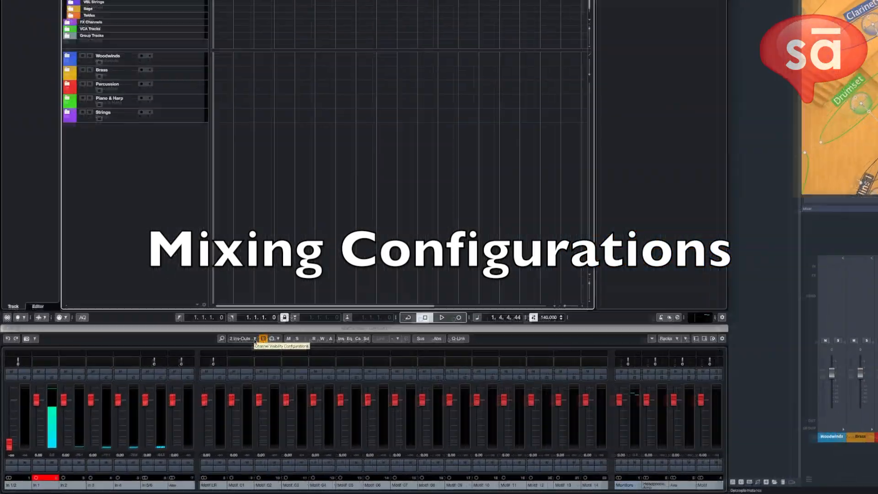
# Compare the MixConsole's Orch VCAs and Ins-Outs channel visibility configurations, leaving Orch VCAs active
pyautogui.click(220, 361)
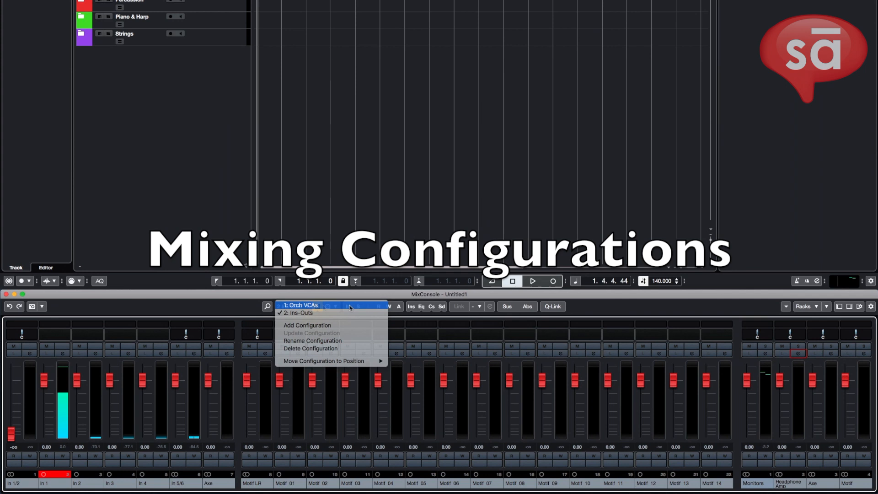
pyautogui.click(221, 360)
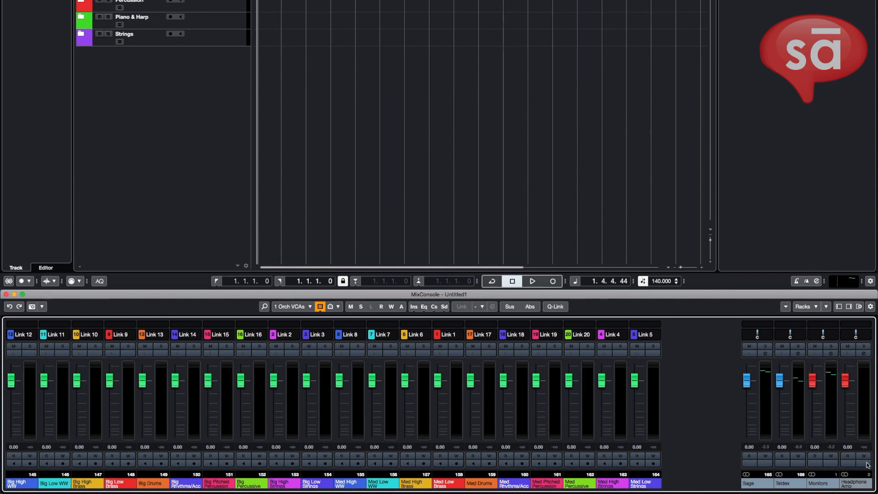
pyautogui.click(293, 306)
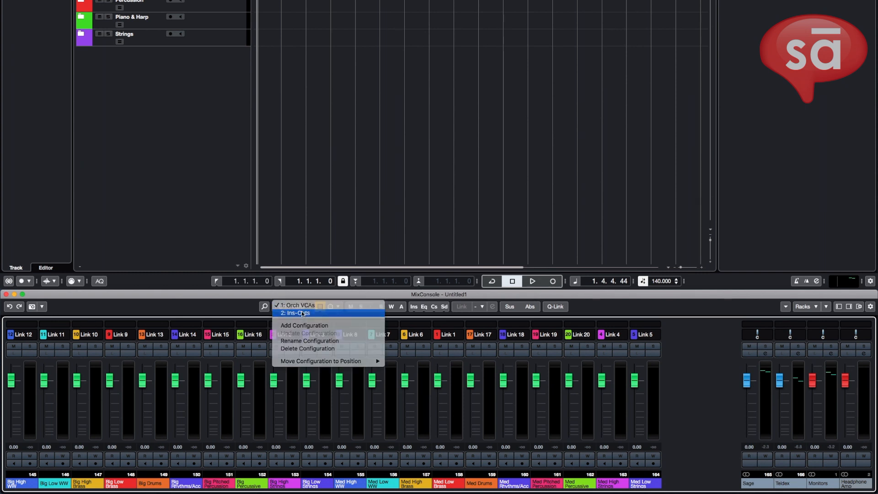
pyautogui.click(303, 314)
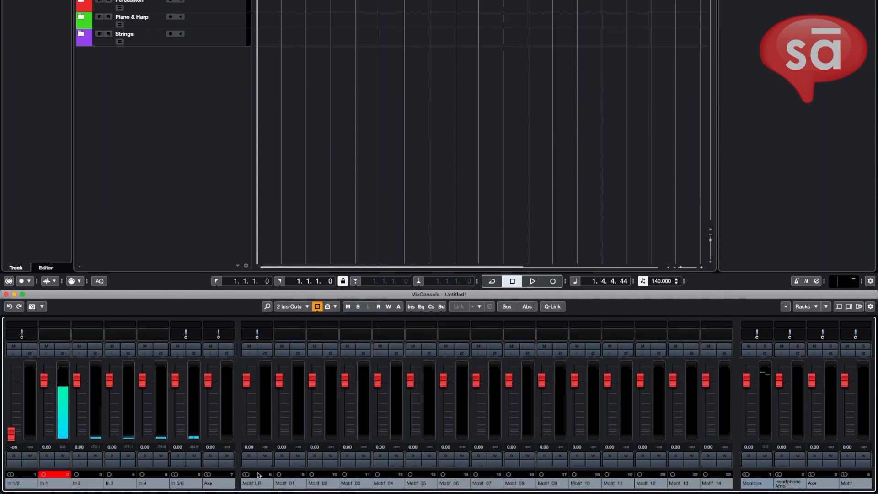
pyautogui.click(295, 306)
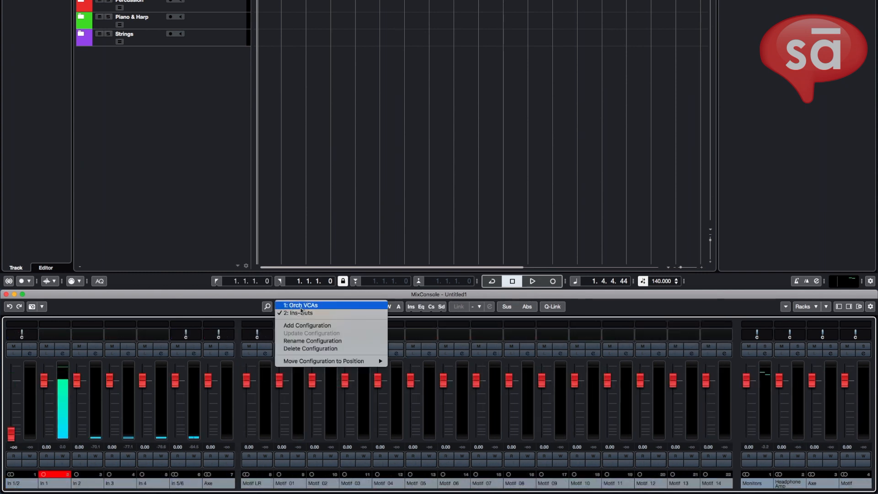
pyautogui.click(313, 308)
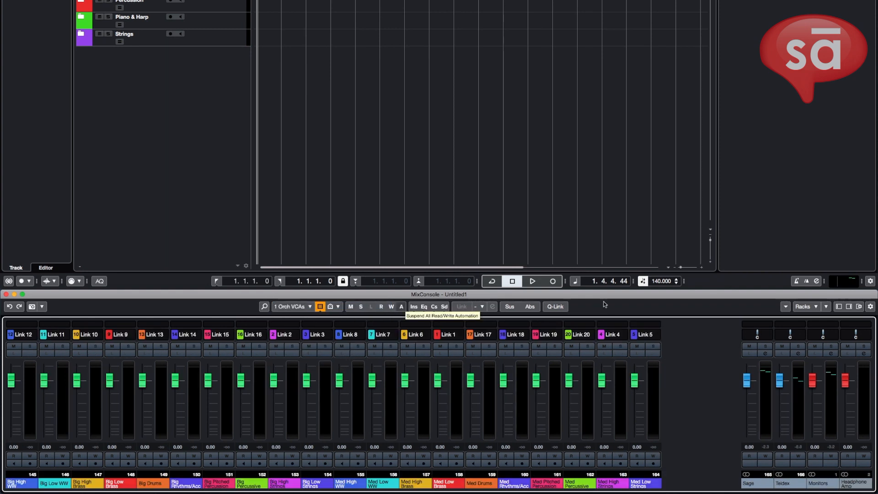